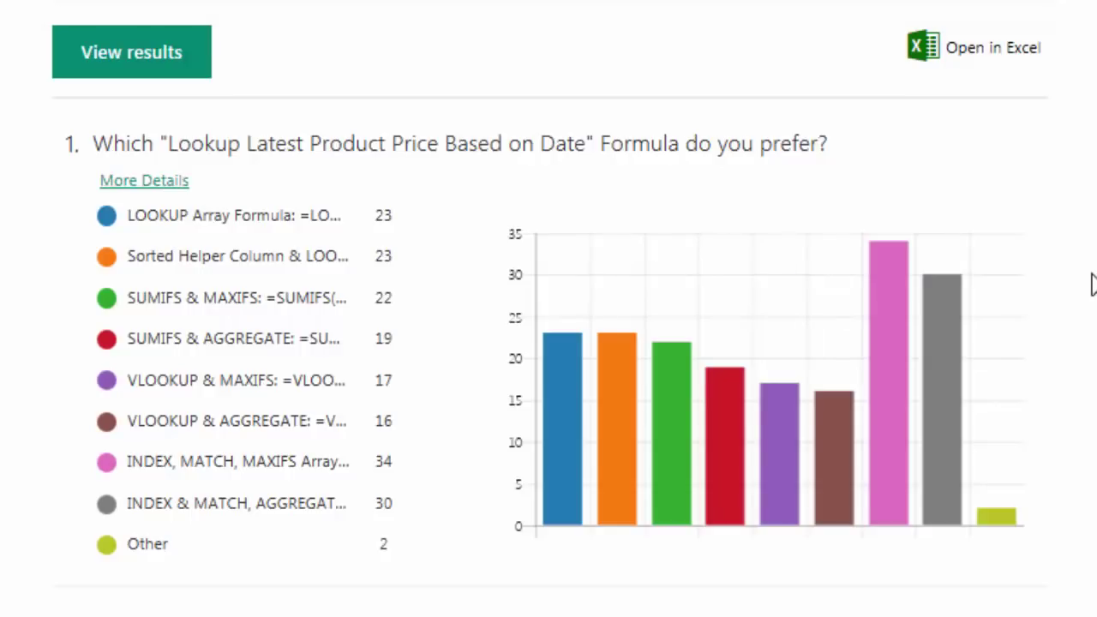
# Review the full formulas in the formula-preference survey chart, then open the responses in Excel
pyautogui.moveTo(880, 293)
pyautogui.moveTo(179, 498)
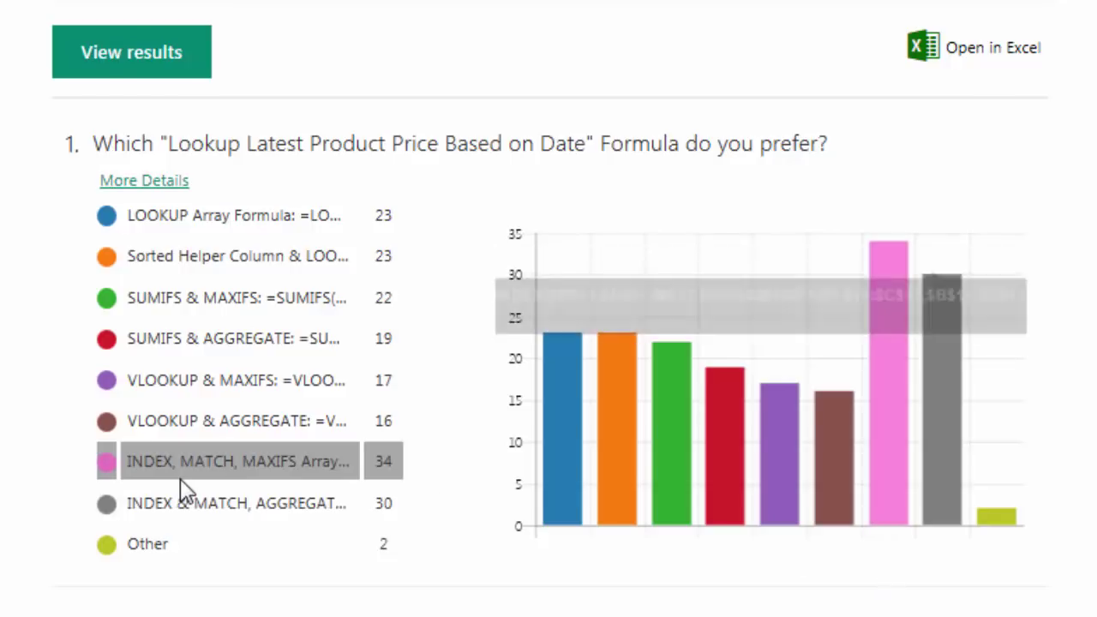
pyautogui.moveTo(249, 463)
pyautogui.moveTo(252, 494)
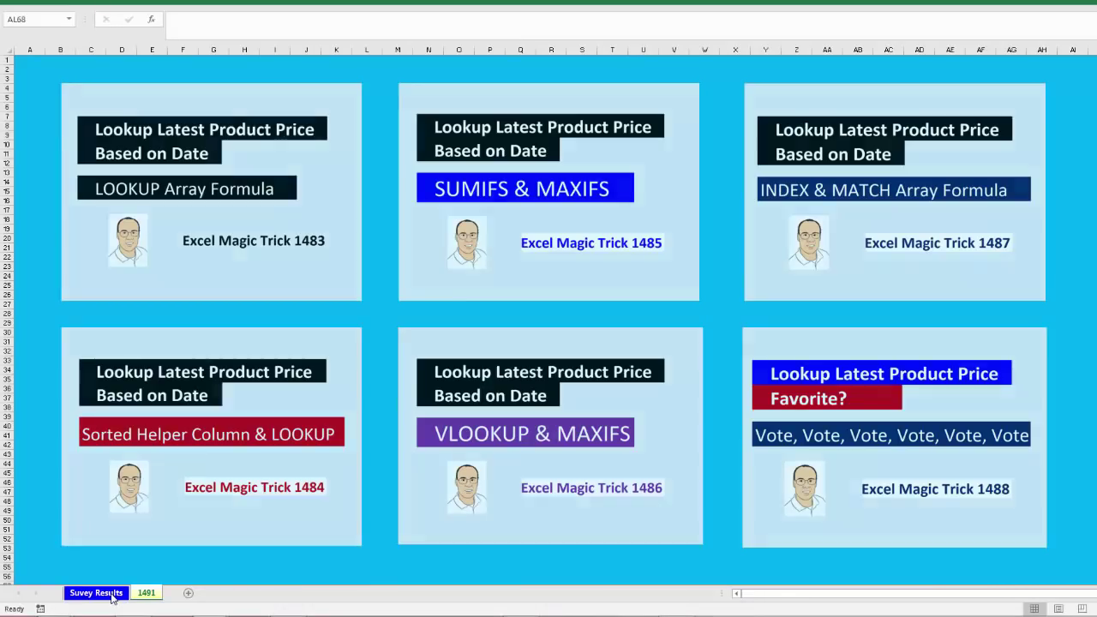
pyautogui.click(114, 596)
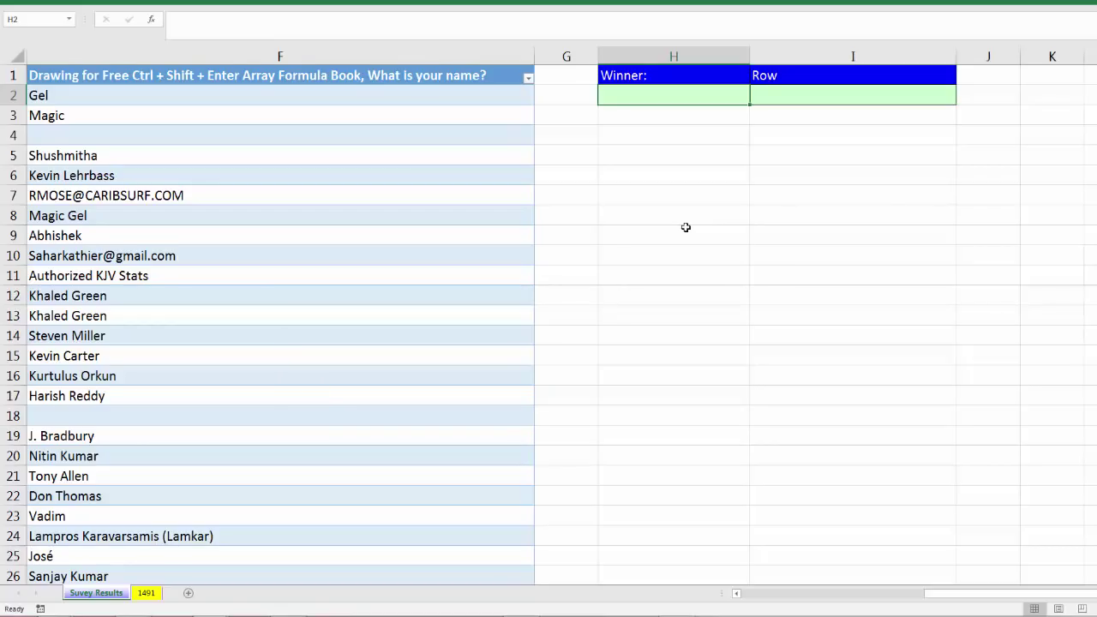
# In H2, start =INDEX(name column,RANDBETWEEN(1,ROWS(name column using autocomplete
pyautogui.write('=i')
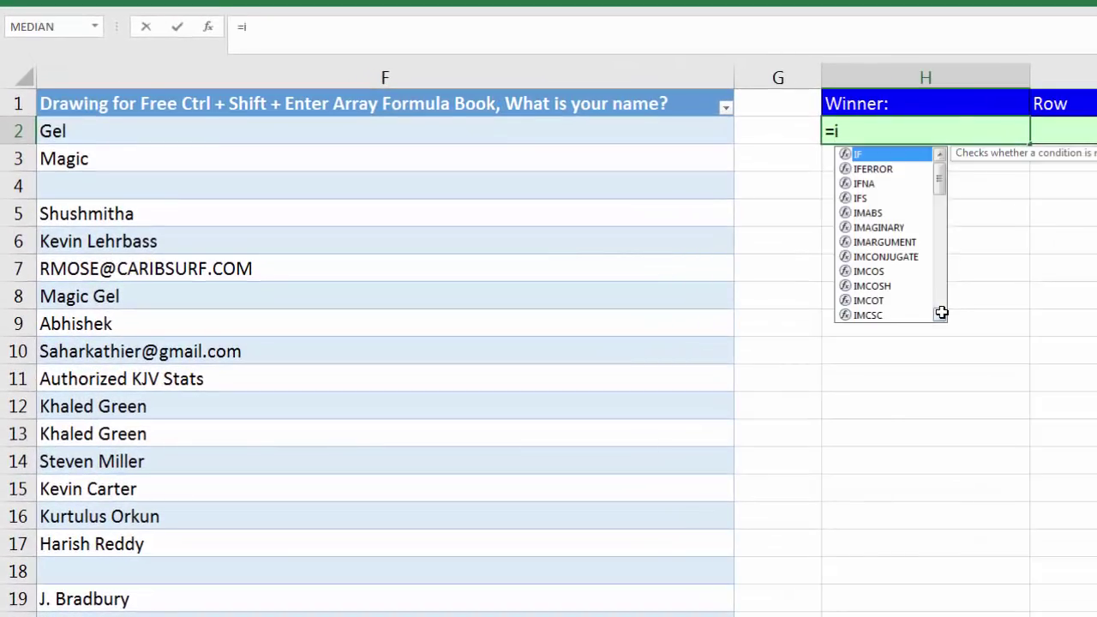
pyautogui.write('n')
pyautogui.press('Tab')
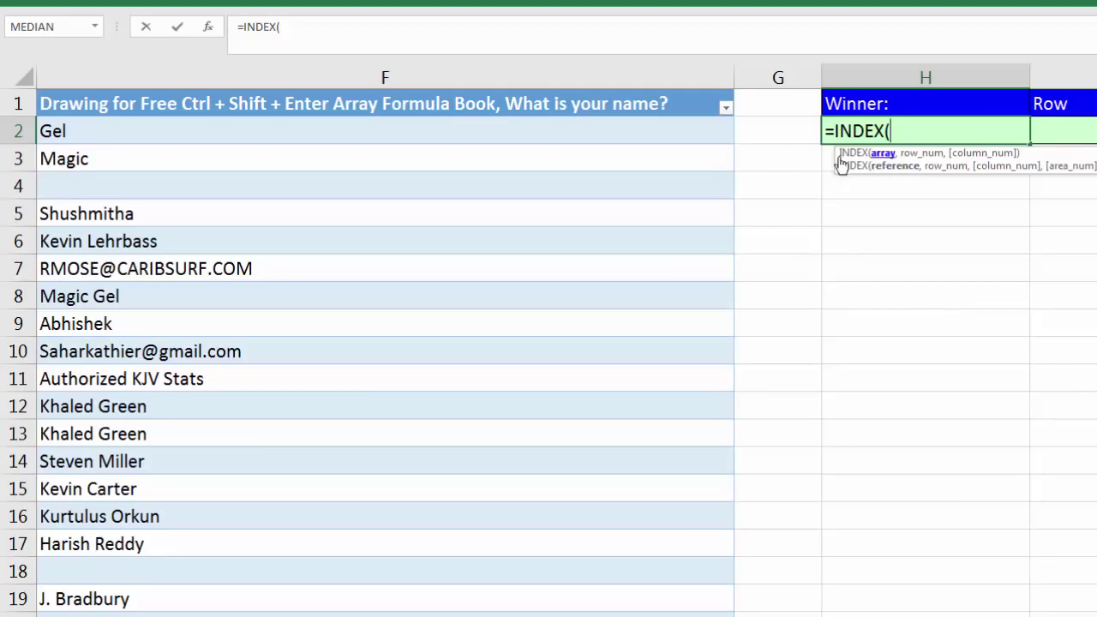
pyautogui.click(489, 93)
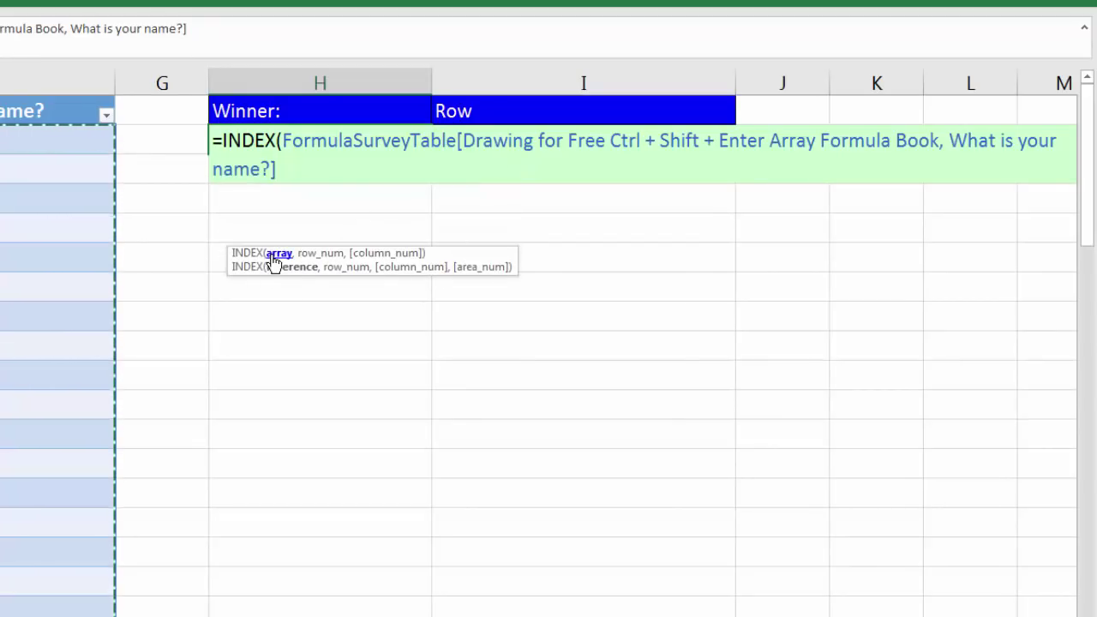
pyautogui.write(',')
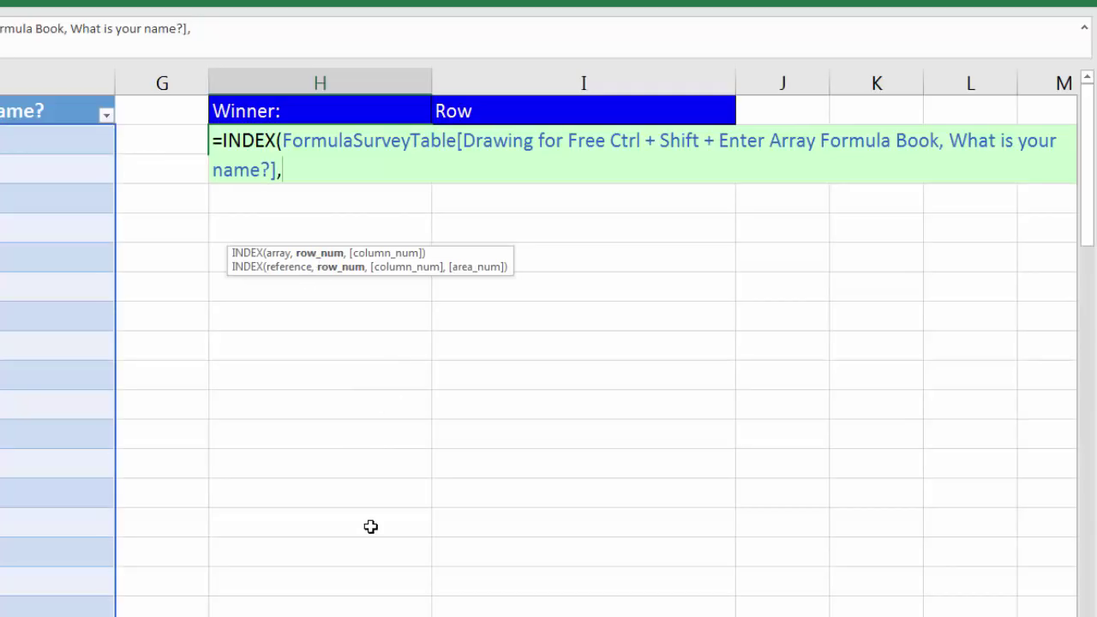
pyautogui.write('rand')
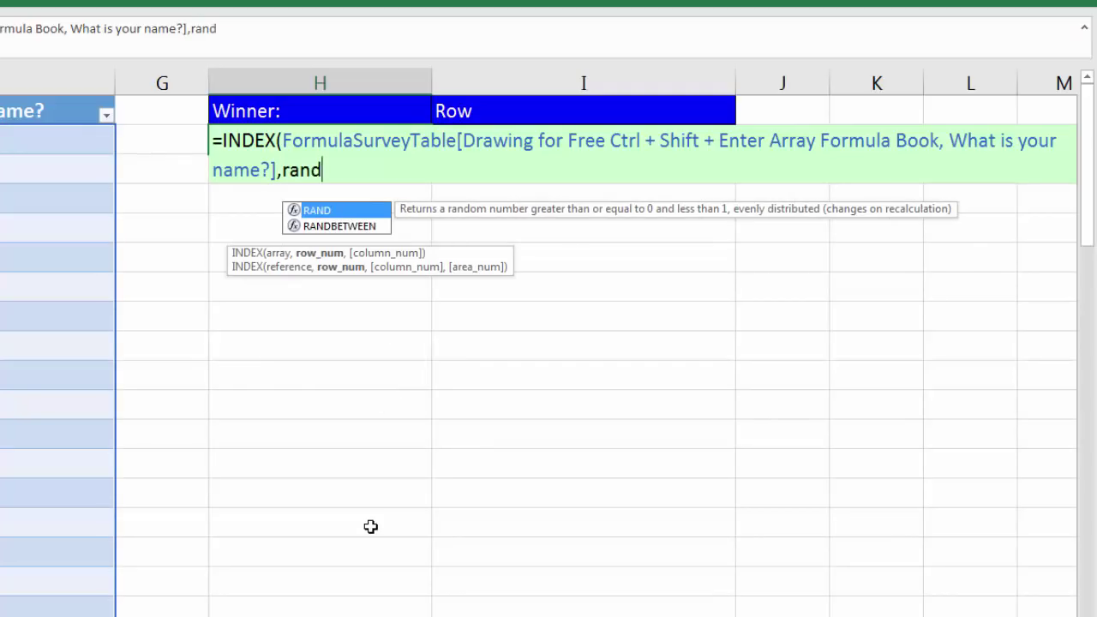
pyautogui.write('b')
pyautogui.press('Tab')
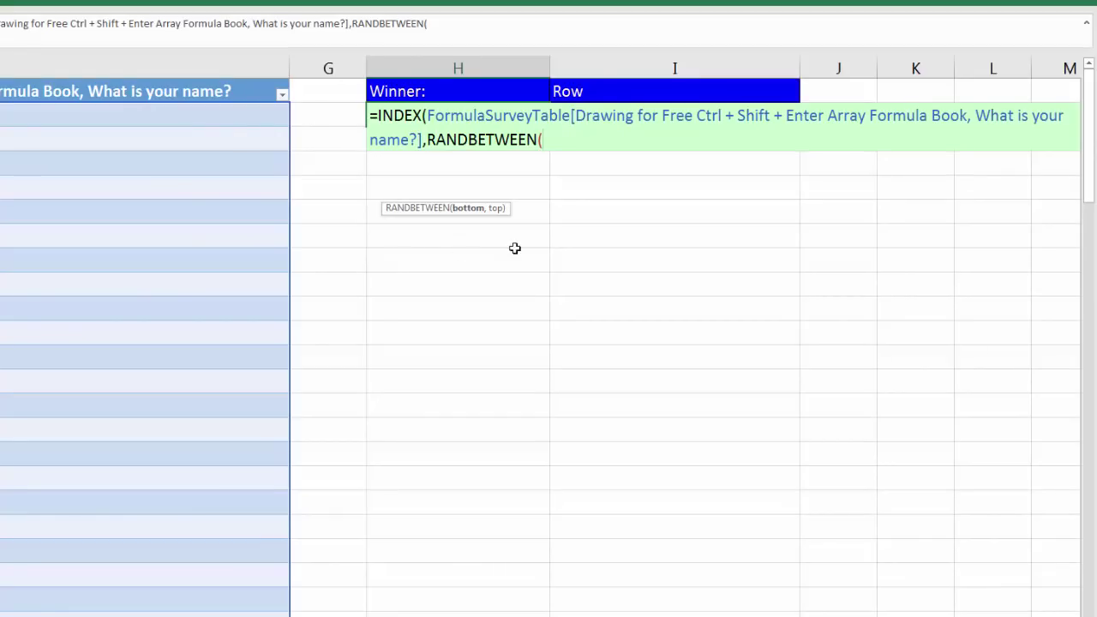
pyautogui.write('1,')
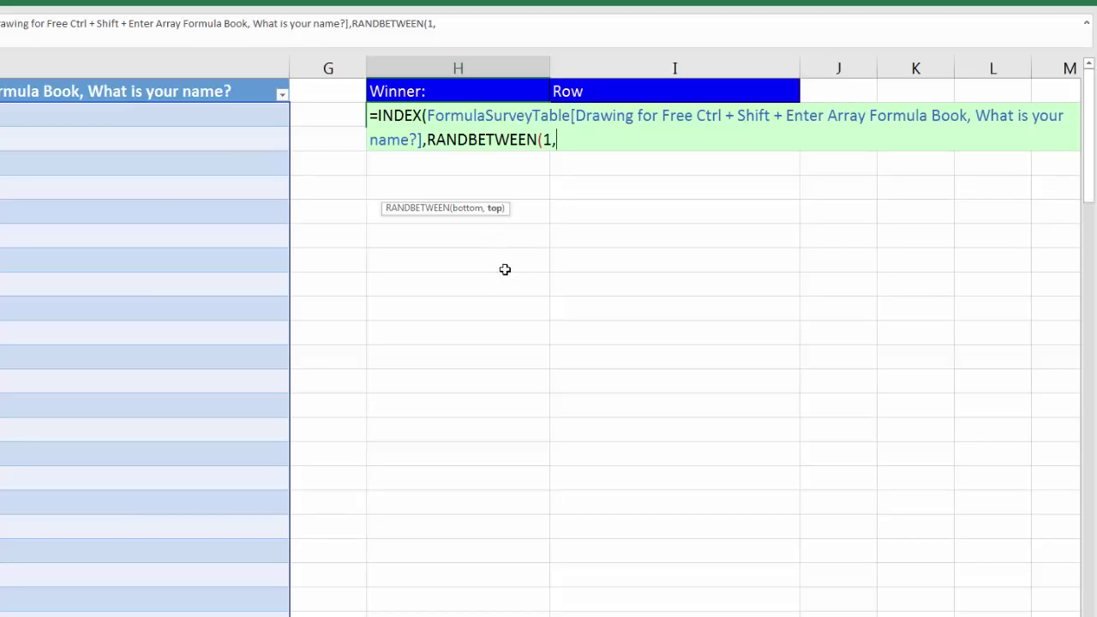
pyautogui.write('row')
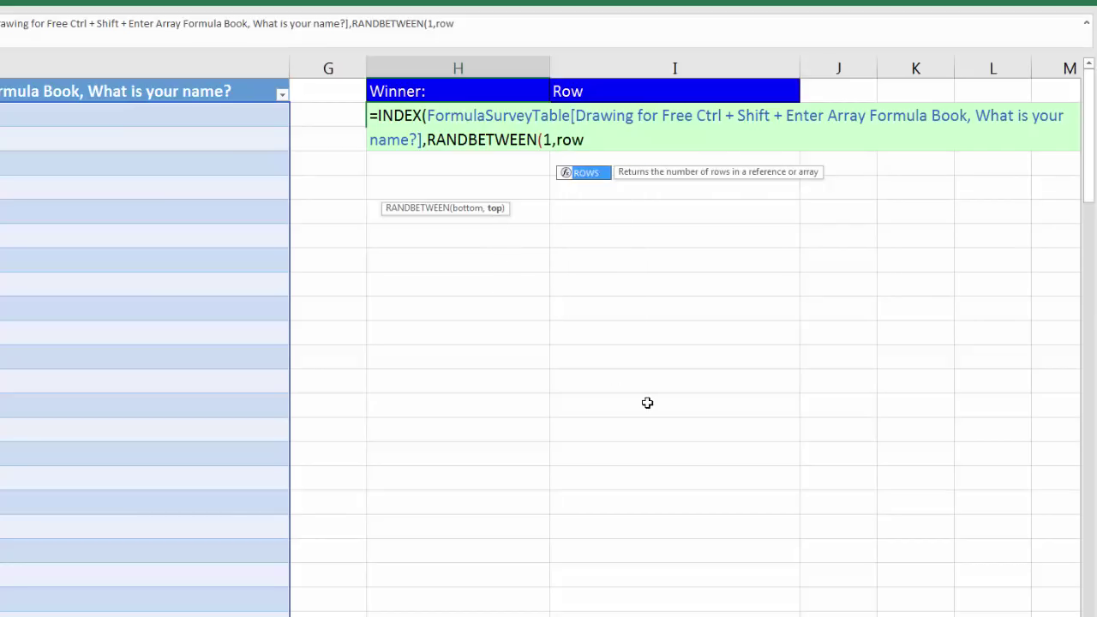
pyautogui.press('Tab')
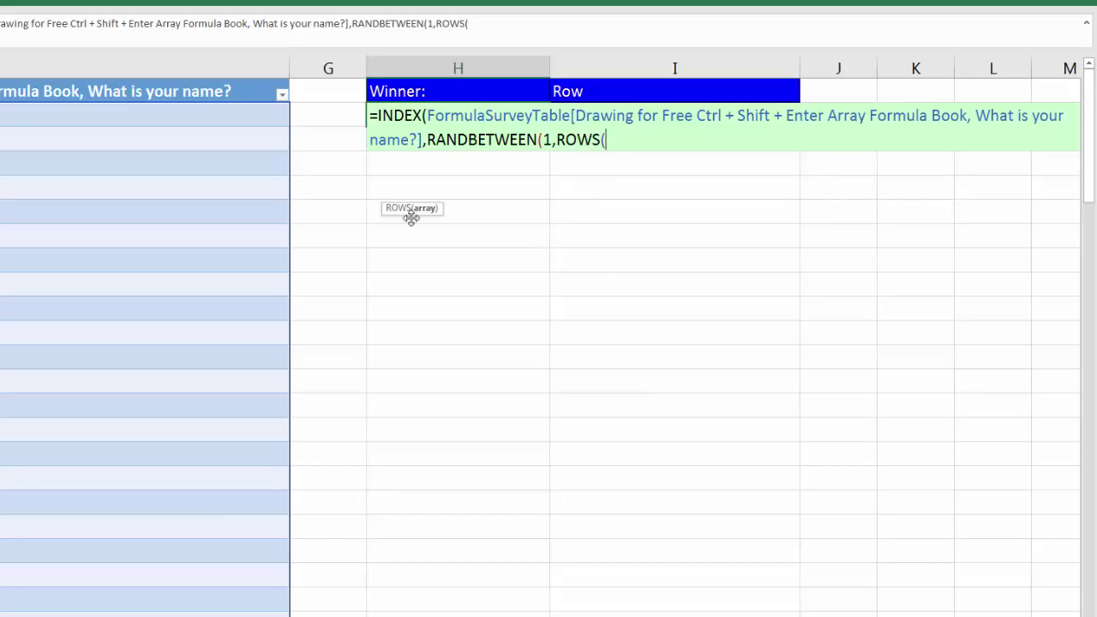
pyautogui.click(29, 77)
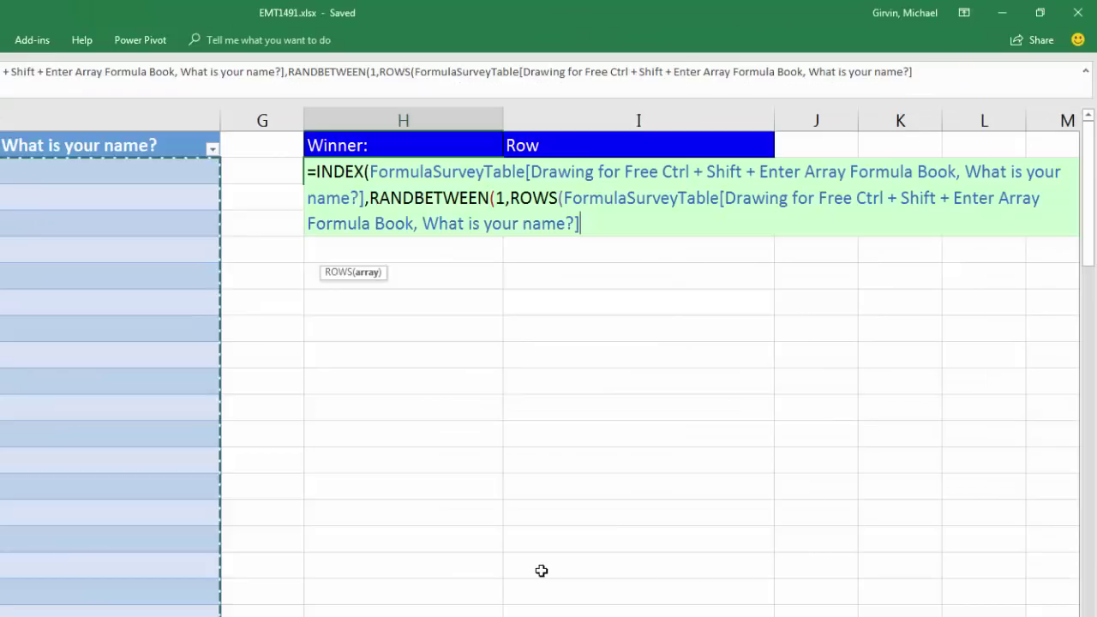
# Close the ROWS and RANDBETWEEN parentheses in H2, checking each argument's highlighted range
pyautogui.write(')')
pyautogui.click(411, 272)
pyautogui.click(443, 273)
pyautogui.click(620, 225)
pyautogui.write(')')
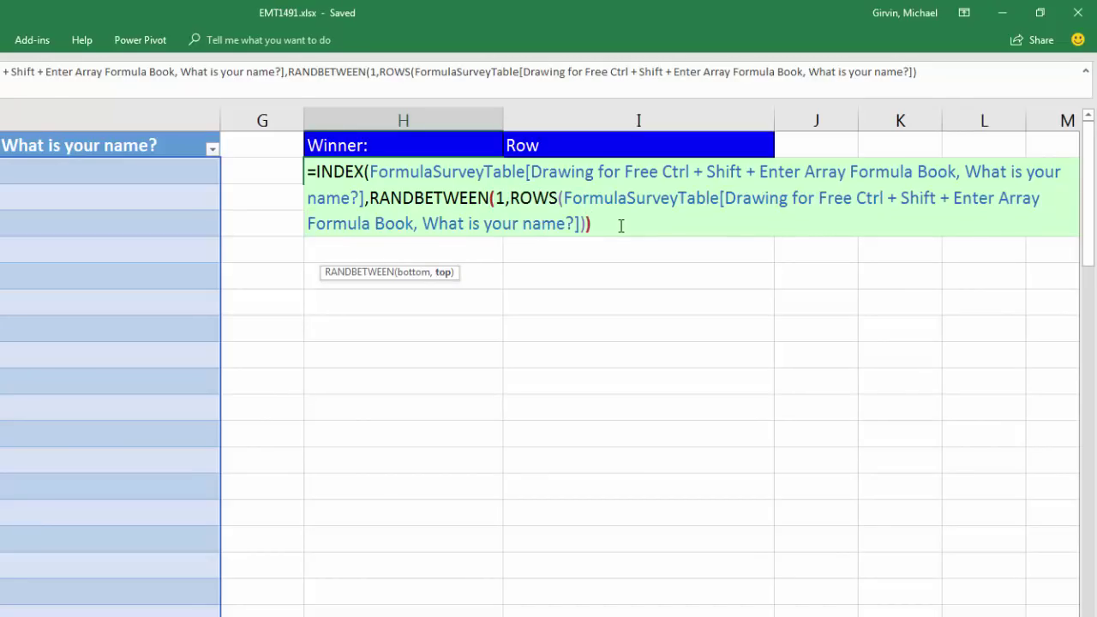
pyautogui.click(411, 273)
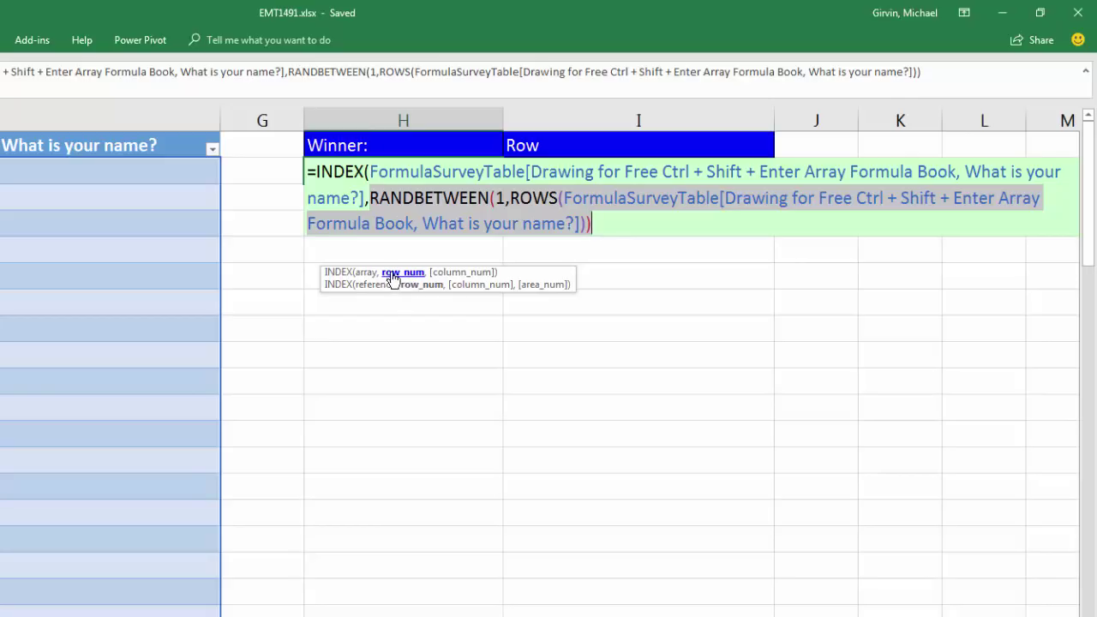
pyautogui.click(367, 272)
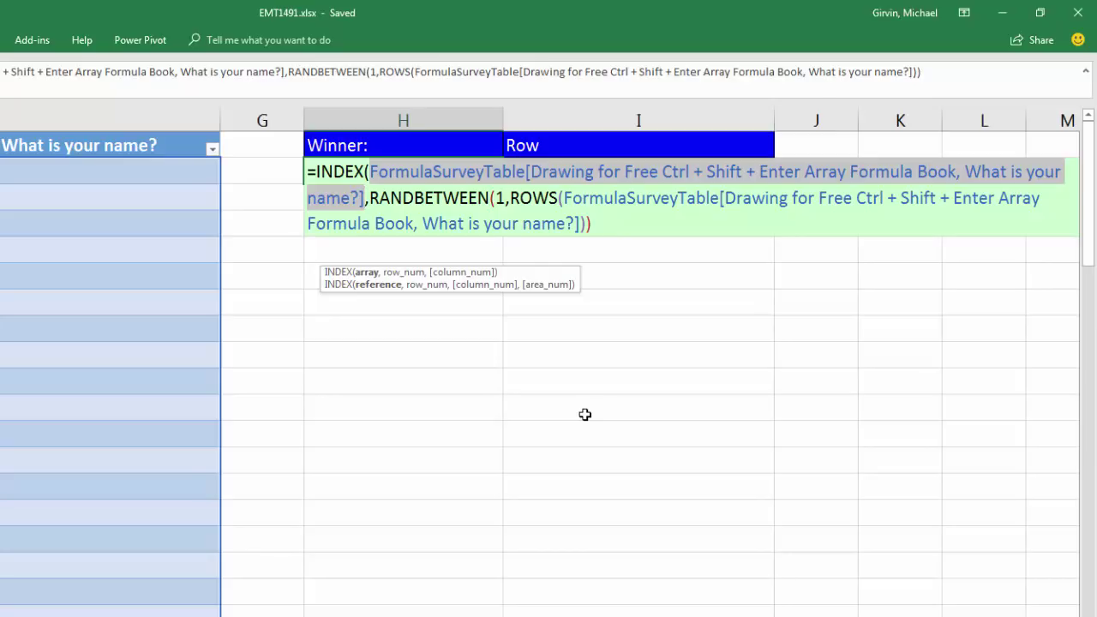
# Add the missing INDEX closing parenthesis after the warning and enter the H2 winner formula
pyautogui.press('F9')
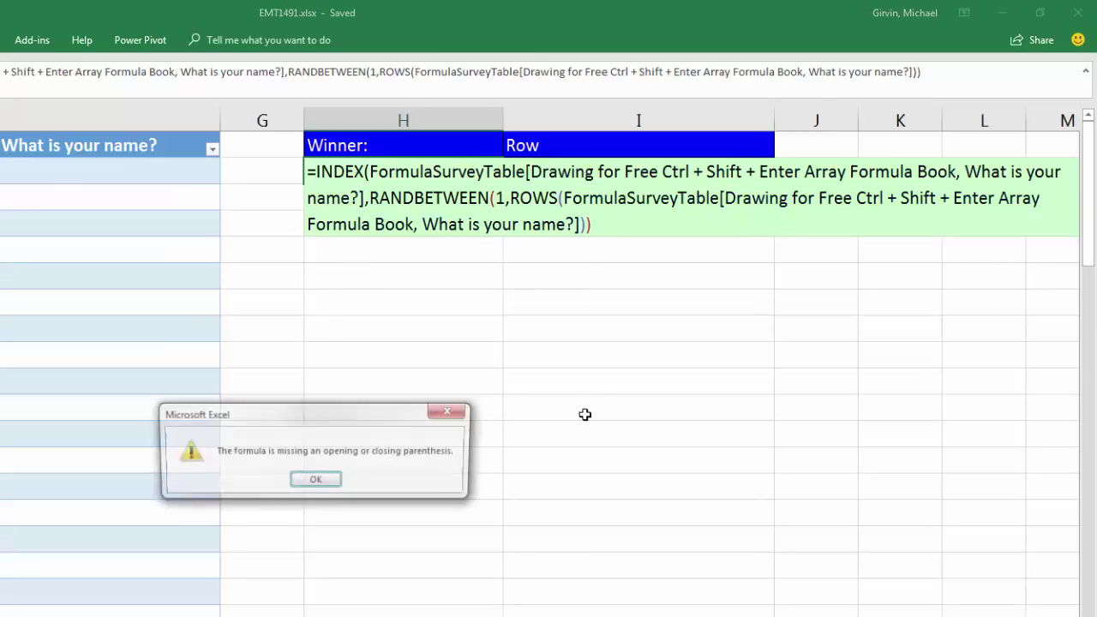
pyautogui.press('Return')
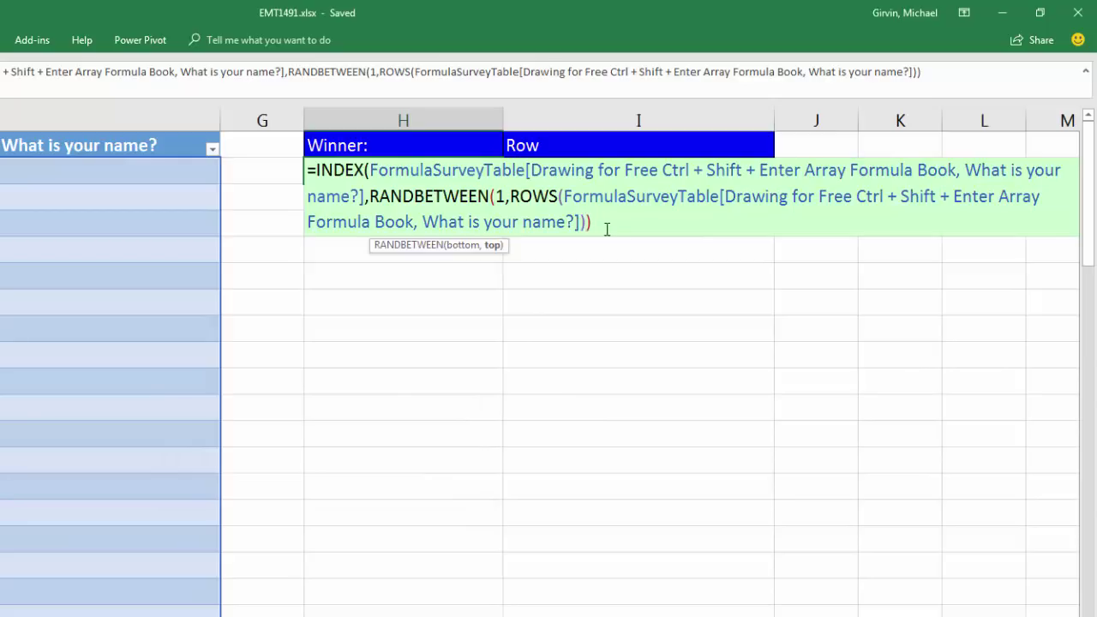
pyautogui.click(626, 231)
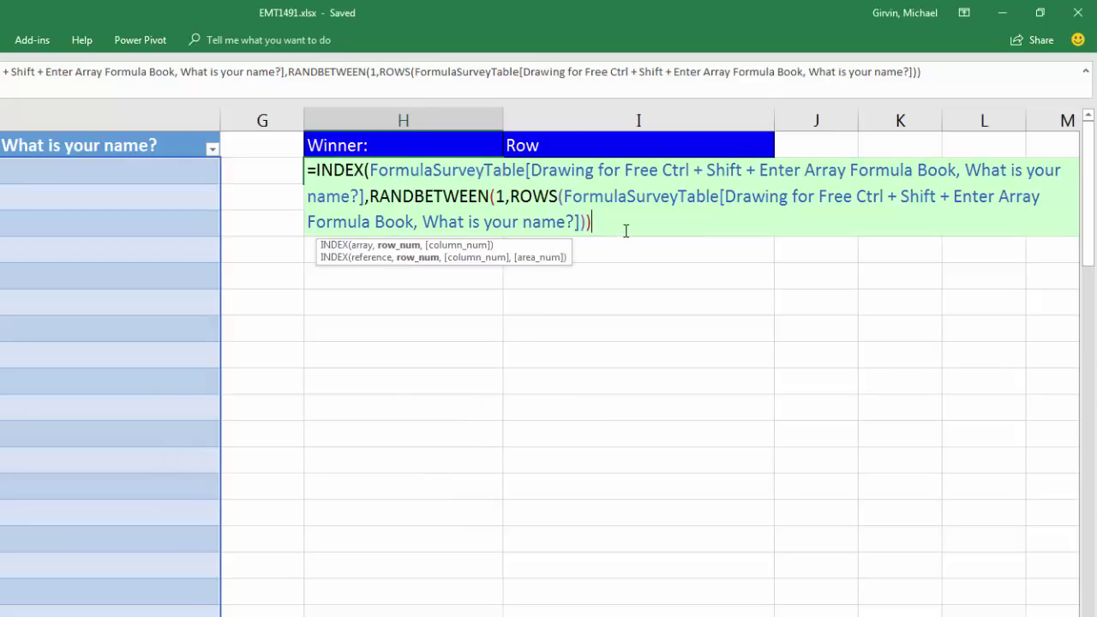
pyautogui.write(')')
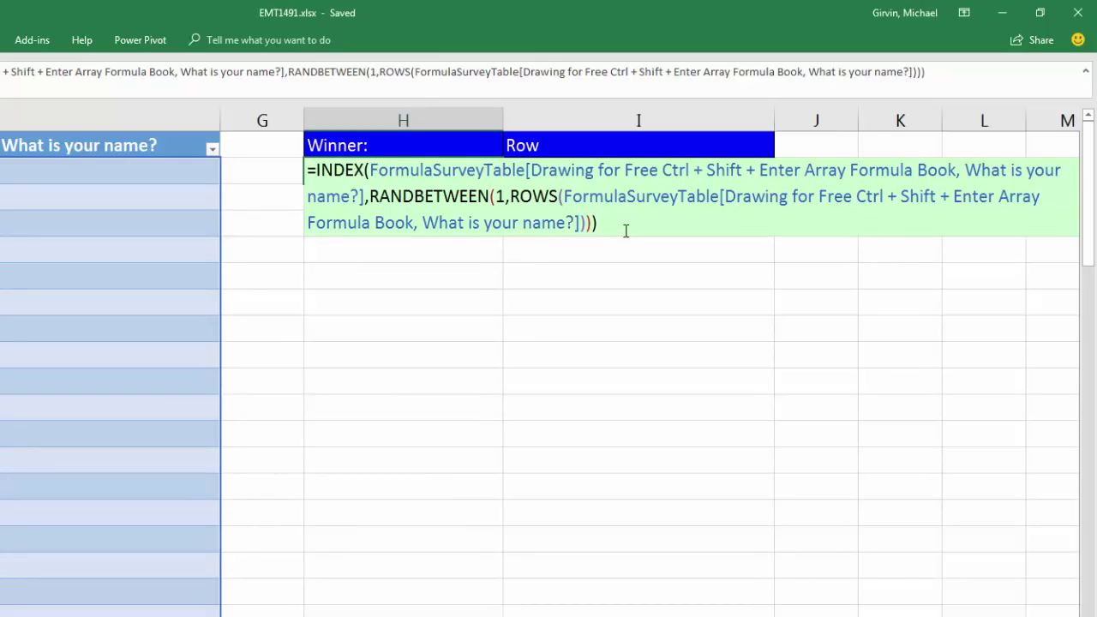
pyautogui.press('Tab')
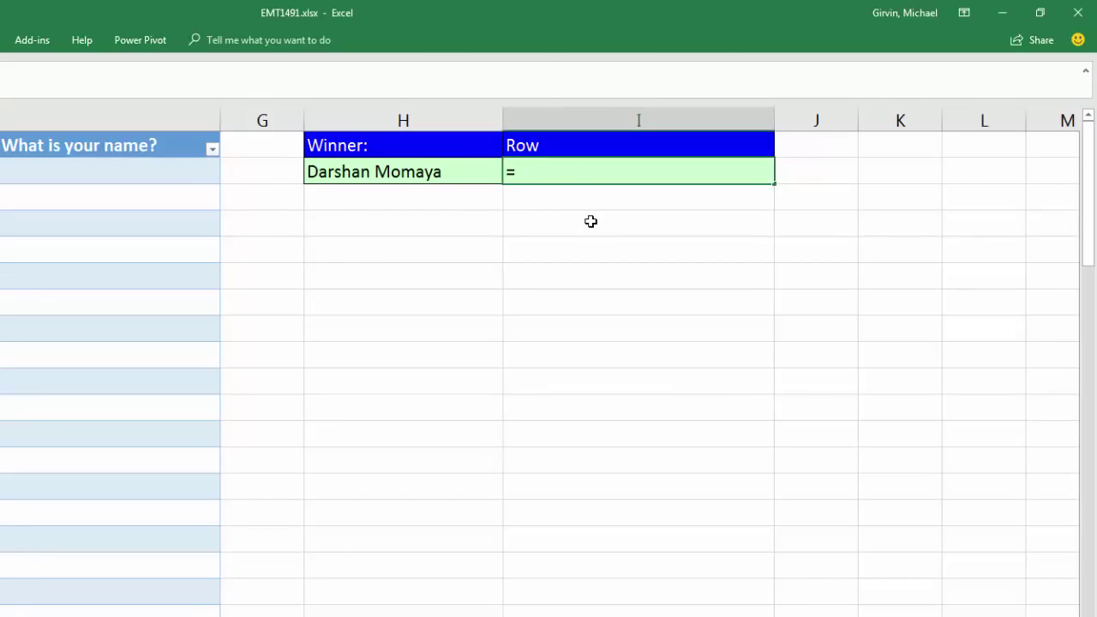
# Enter =MATCH(H2, What is your name? column, 0) in I2, returning row 39
pyautogui.write('=ma')
pyautogui.press('Tab')
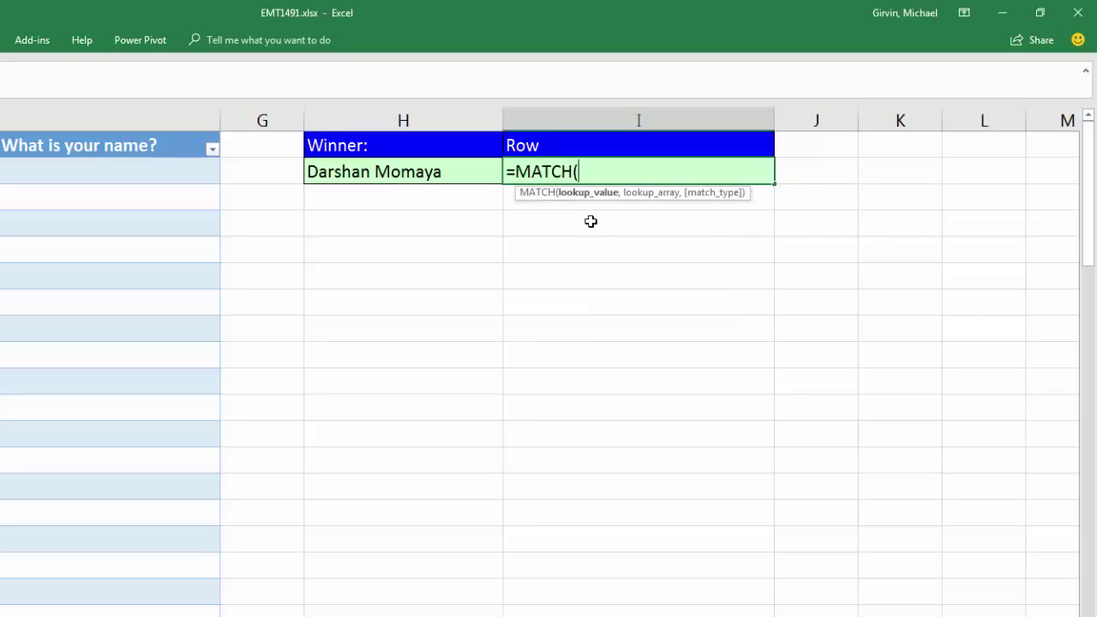
pyautogui.press('Left')
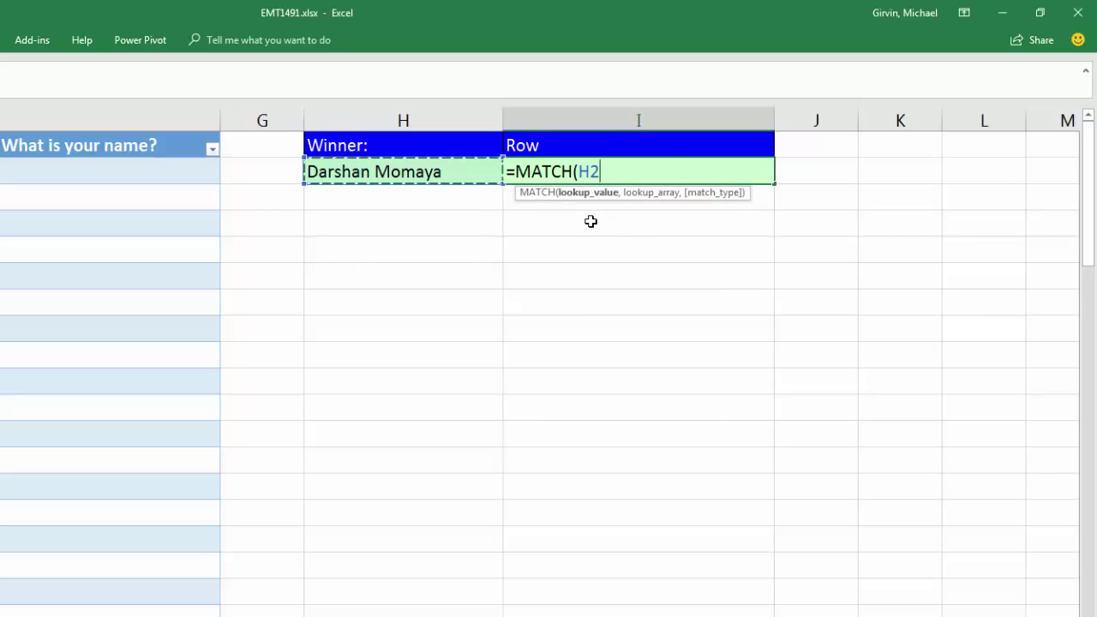
pyautogui.write(',')
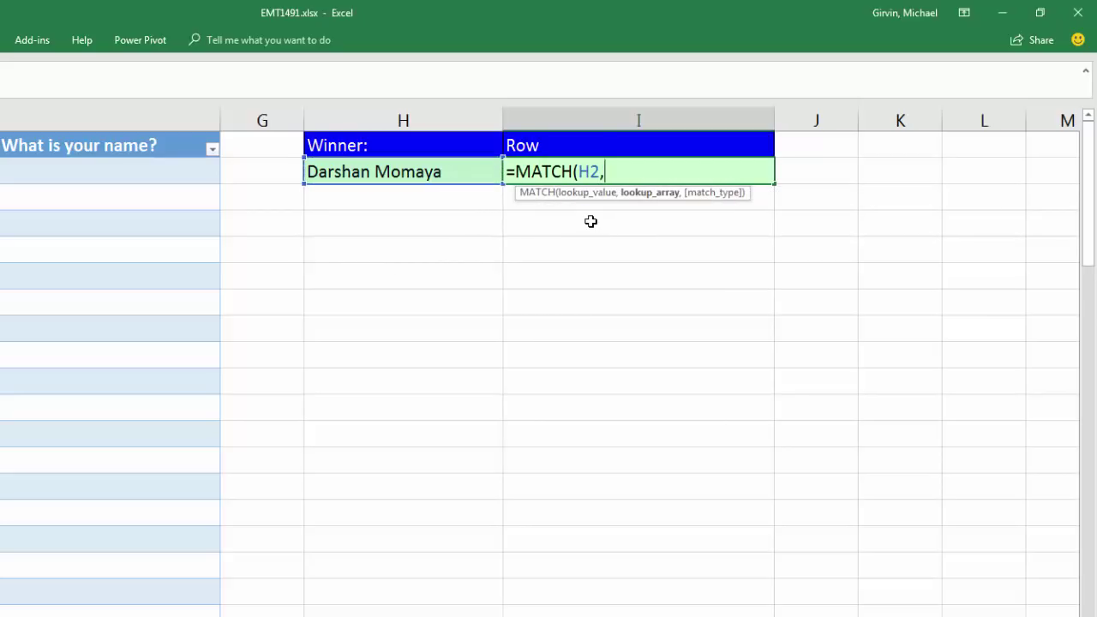
pyautogui.click(85, 139)
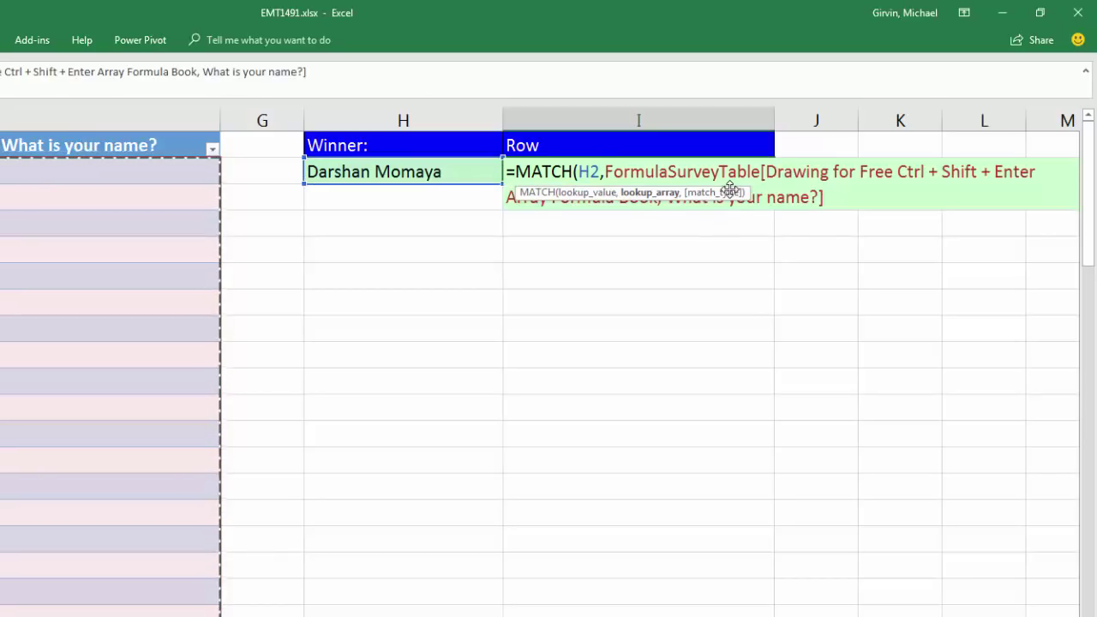
pyautogui.moveTo(739, 192); pyautogui.dragTo(844, 240)
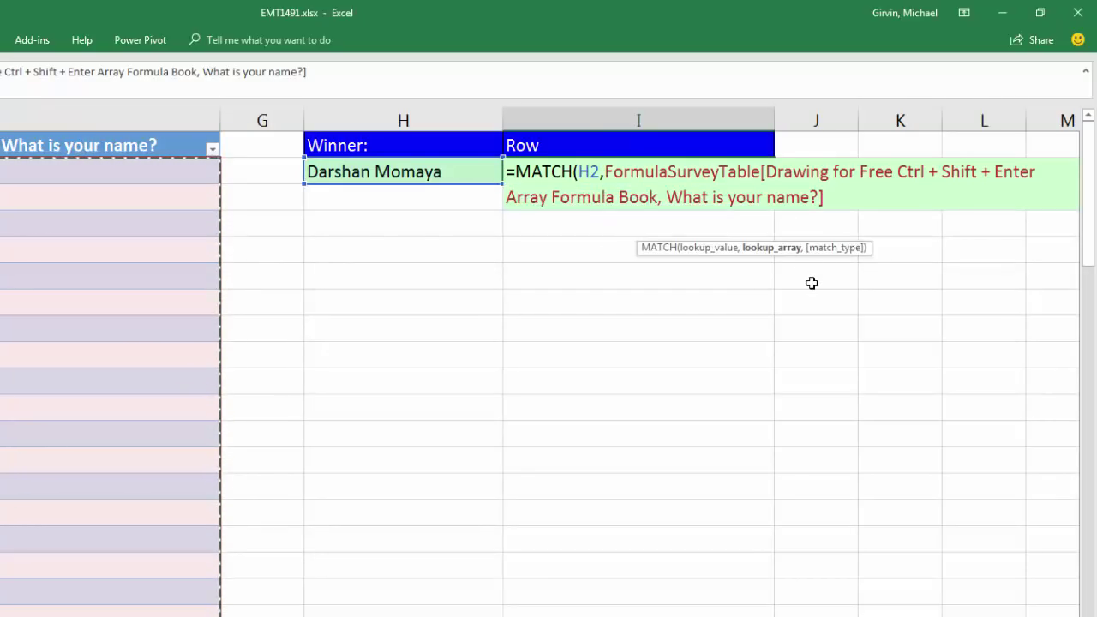
pyautogui.write(',0)')
pyautogui.press('Return')
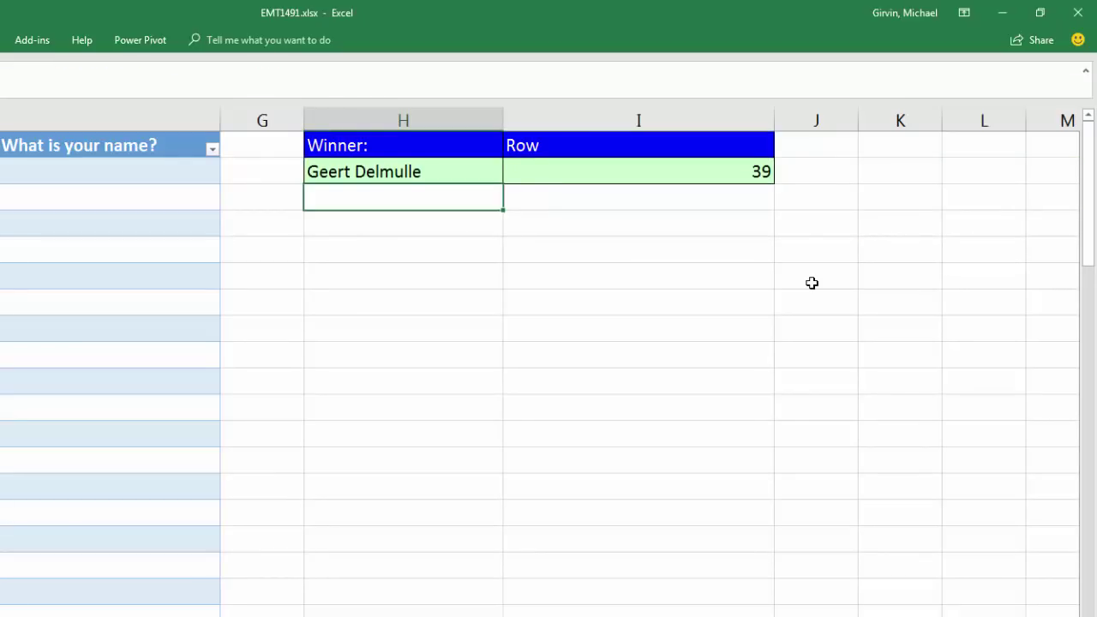
# Recalculate with F9 four times to draw new winners, then select the winner and row cells
pyautogui.press('F9')
pyautogui.press('F9')
pyautogui.press('F9')
pyautogui.press('F9')
pyautogui.press('F9')
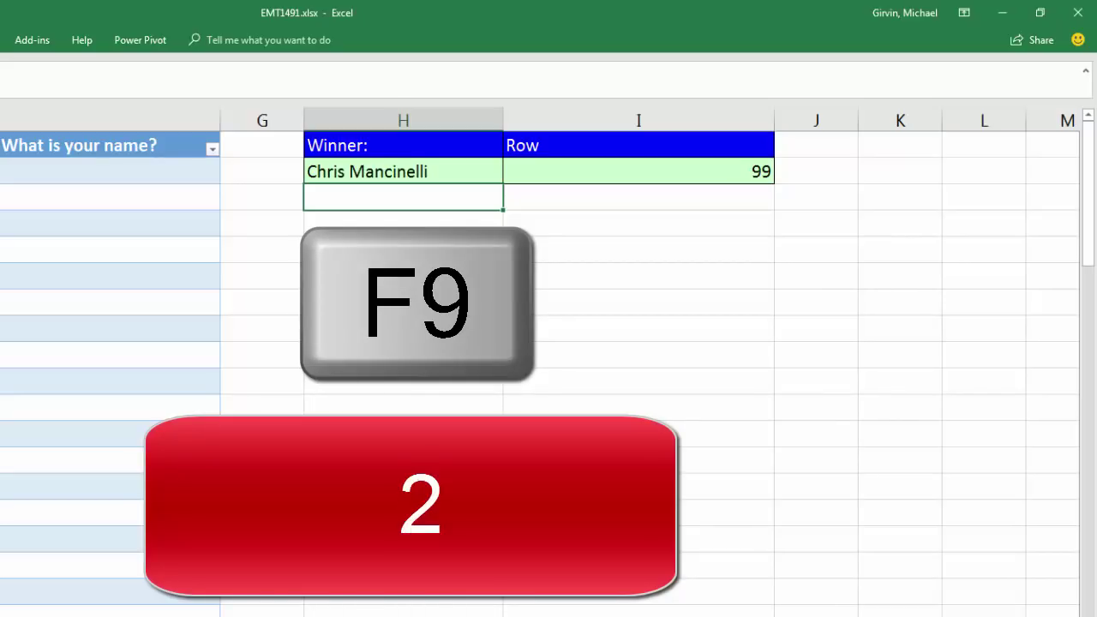
pyautogui.press('F9')
pyautogui.press('F9')
pyautogui.press('F9')
pyautogui.press('F9')
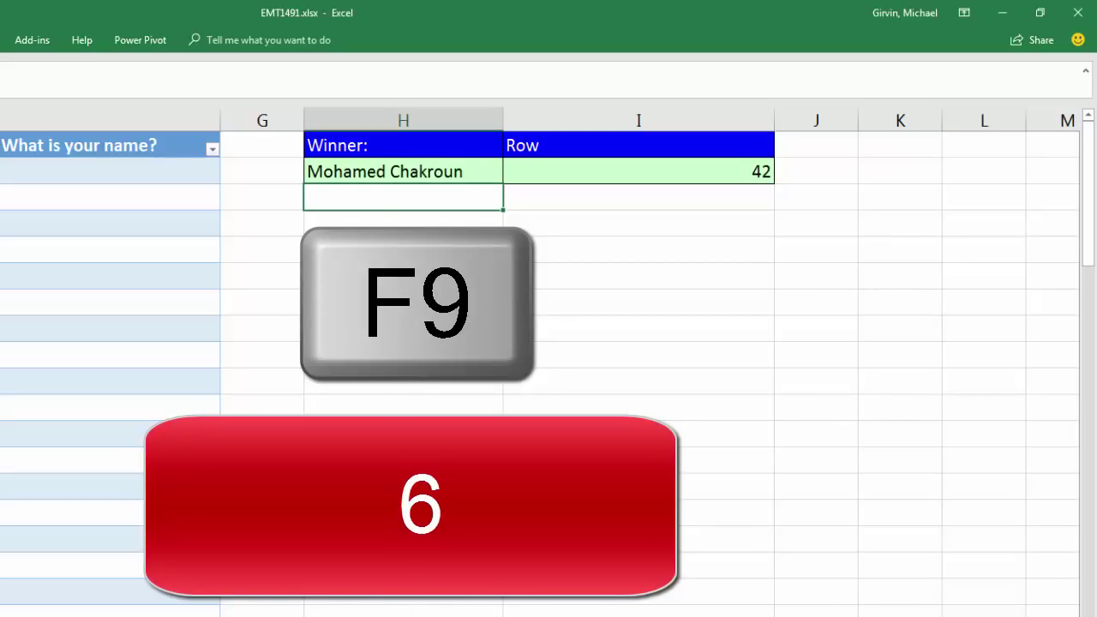
pyautogui.press('F9')
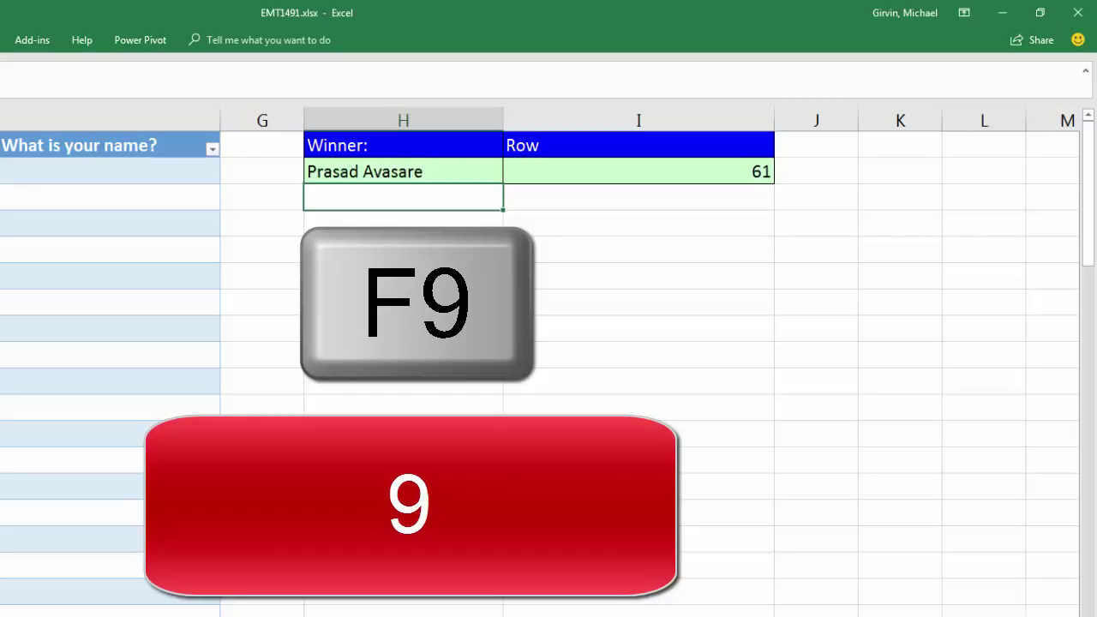
pyautogui.press('F9')
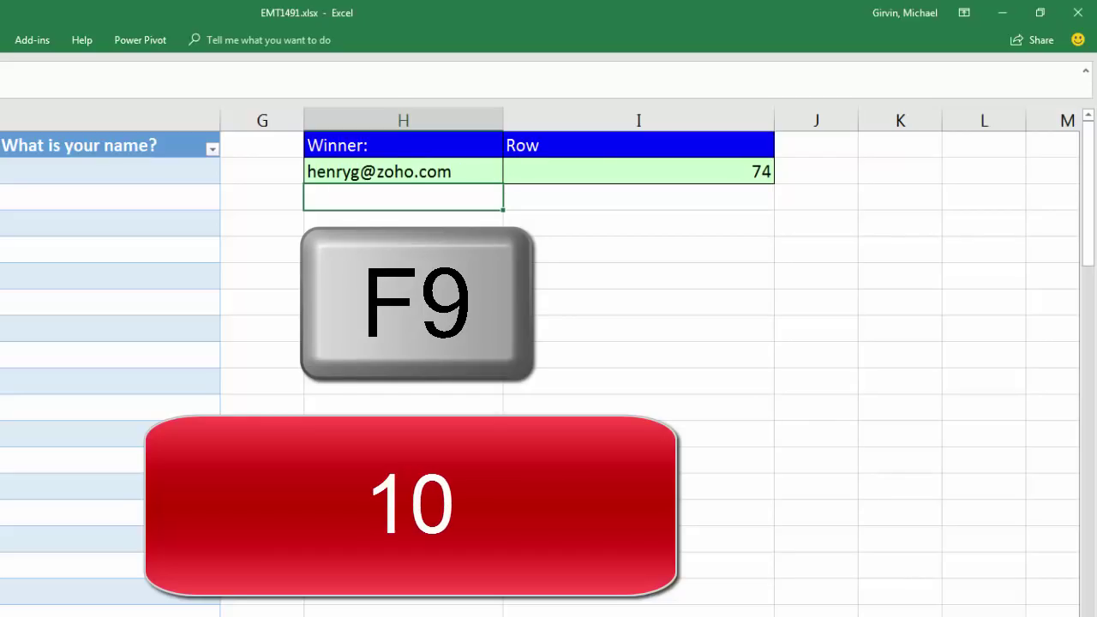
pyautogui.click(529, 172)
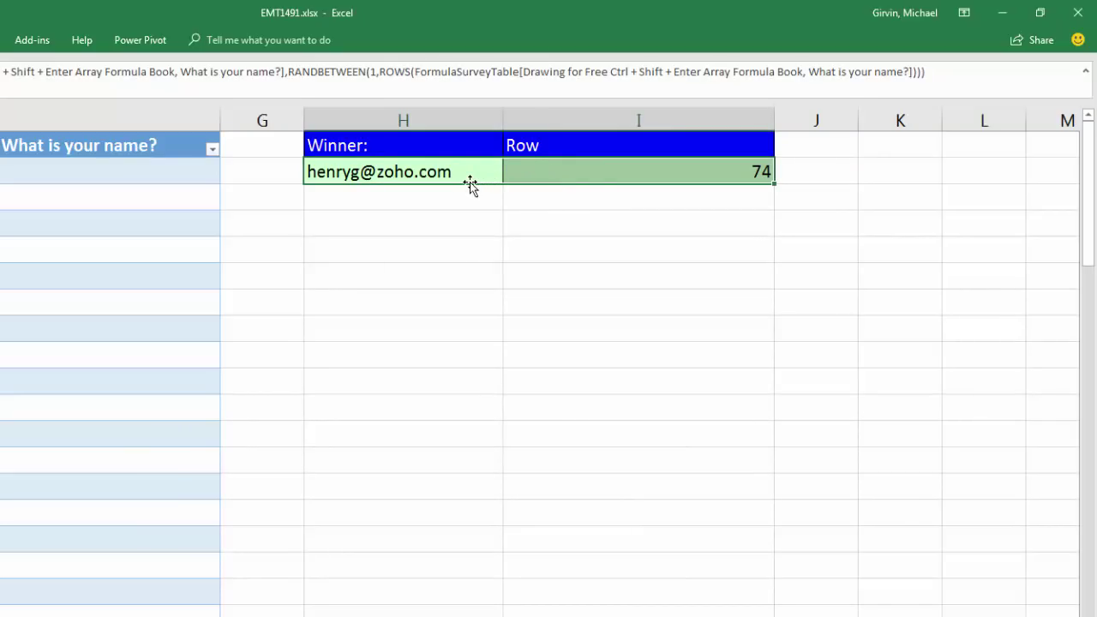
# Copy the H2:I2 winner and row 74 into H10:I10 as values only
pyautogui.moveTo(470, 181); pyautogui.dragTo(444, 387)
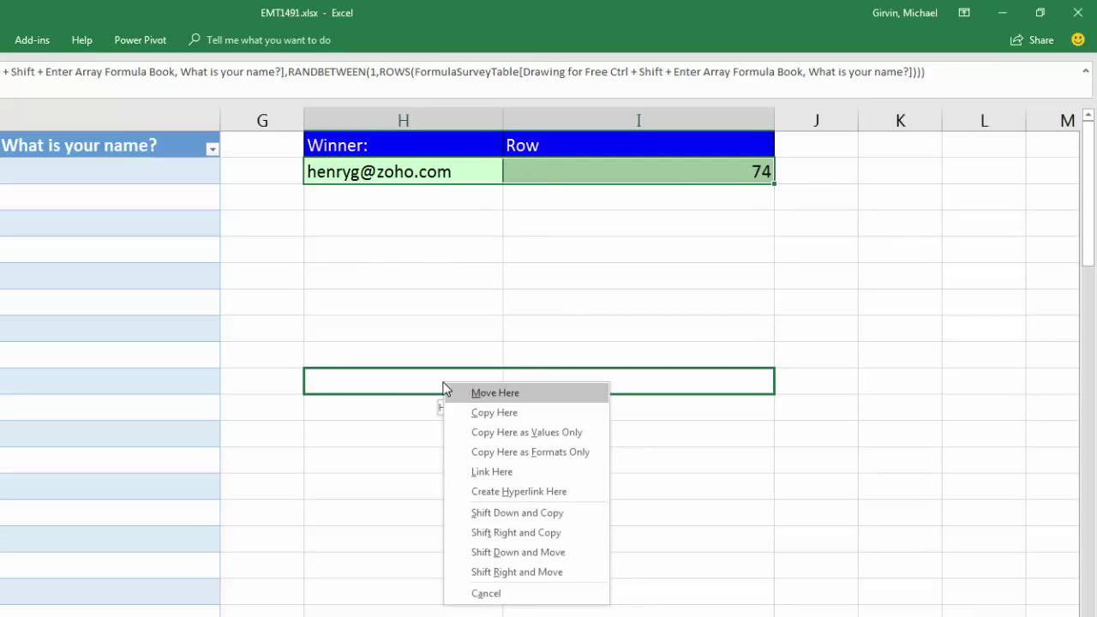
pyautogui.click(519, 433)
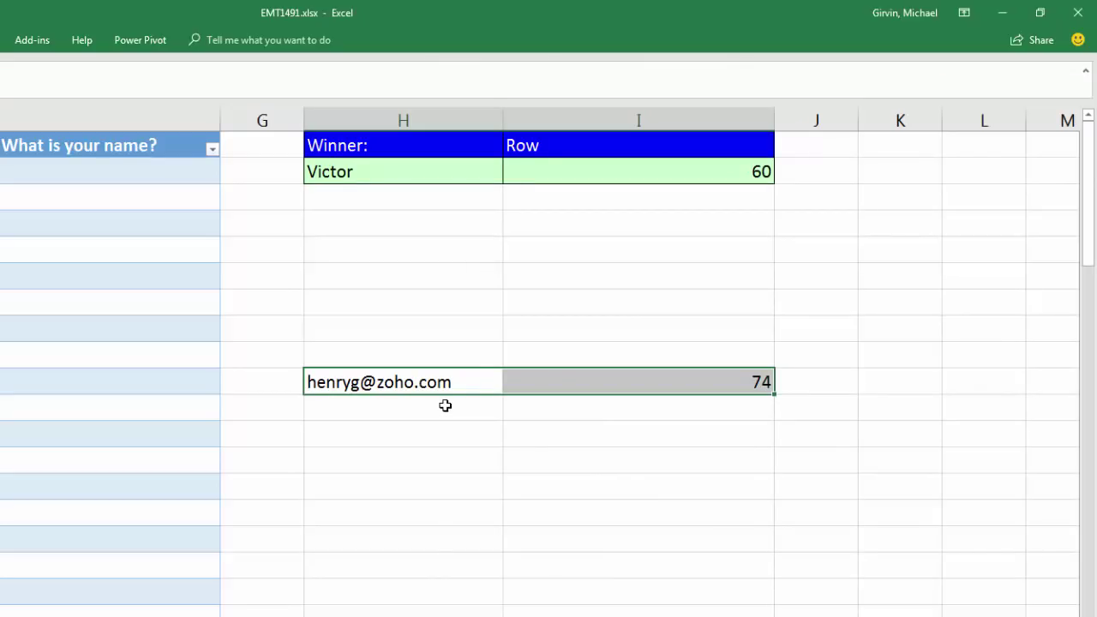